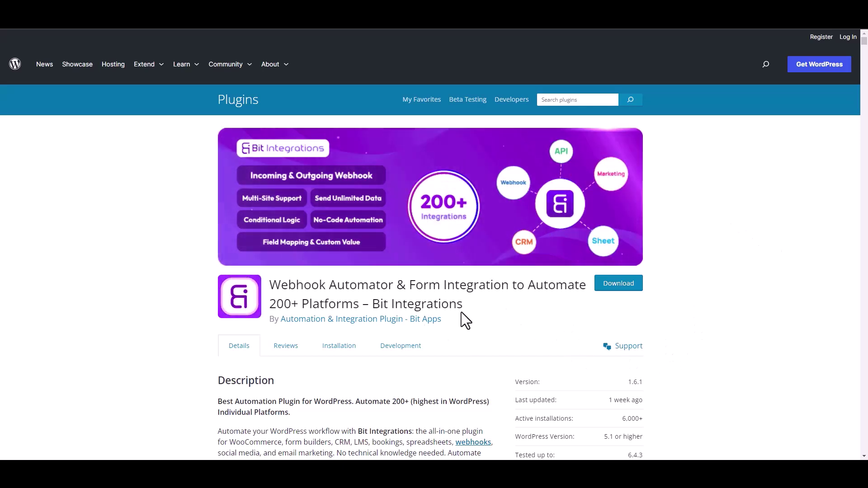
Step: Highlight the Bit Integrations plugin name on its WordPress.org listing, then clear the selection
{"action": "left_click_drag", "start_coordinate": [372, 304], "coordinate": [472, 313]}
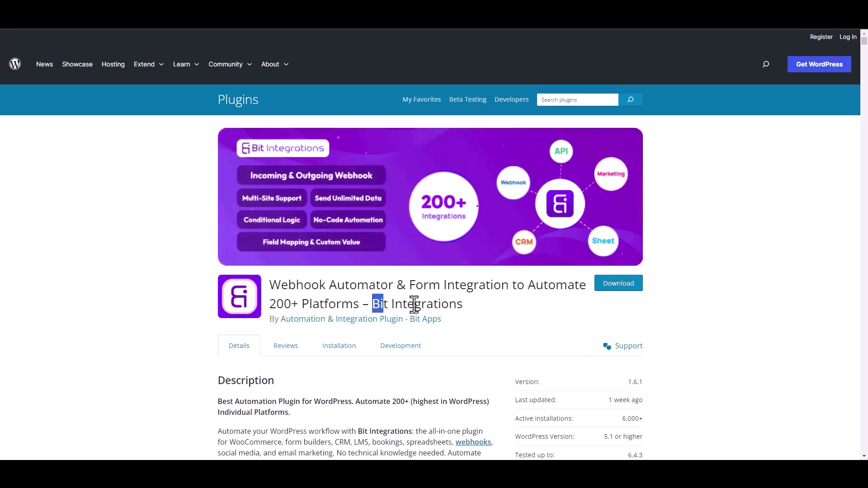
{"action": "left_click", "coordinate": [479, 316]}
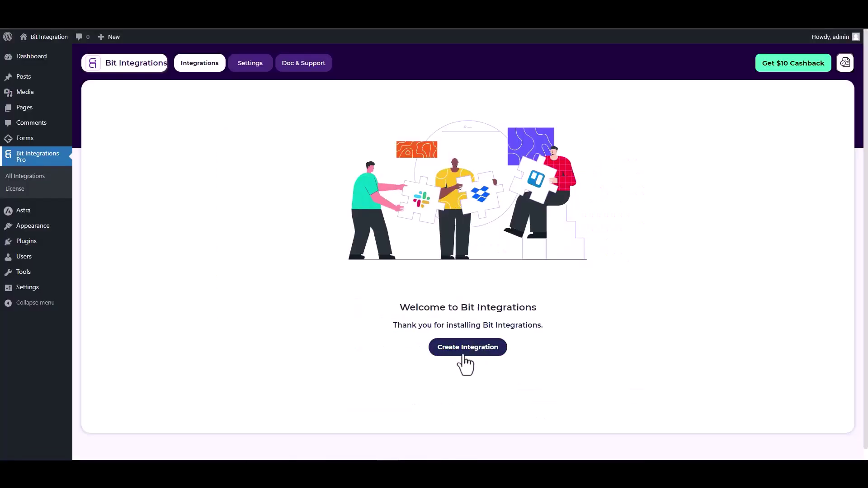
Step: Create a new integration and choose Gutena Forms as its trigger from the search results
{"action": "left_click", "coordinate": [466, 349]}
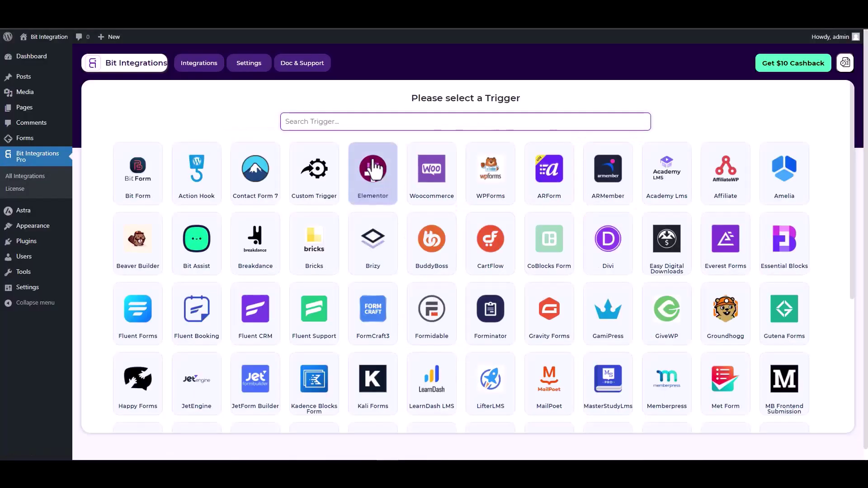
{"action": "type", "text": "g"}
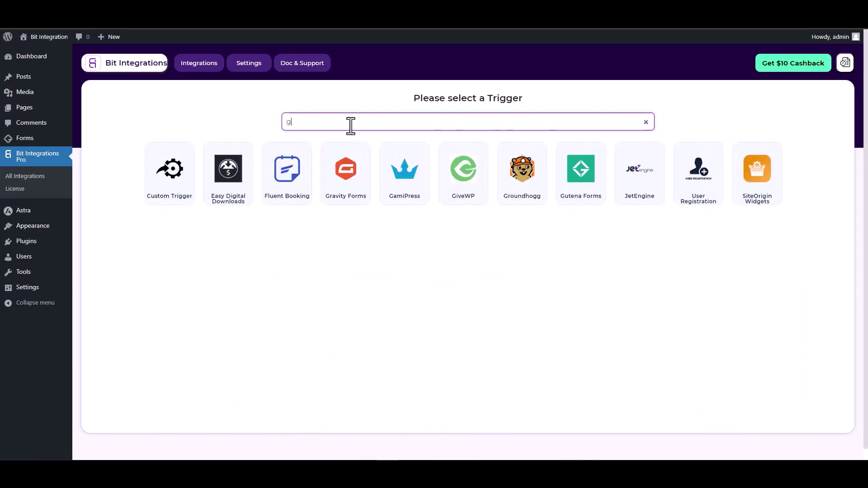
{"action": "type", "text": "un"}
{"action": "key", "text": "BackSpace"}
{"action": "type", "text": "t"}
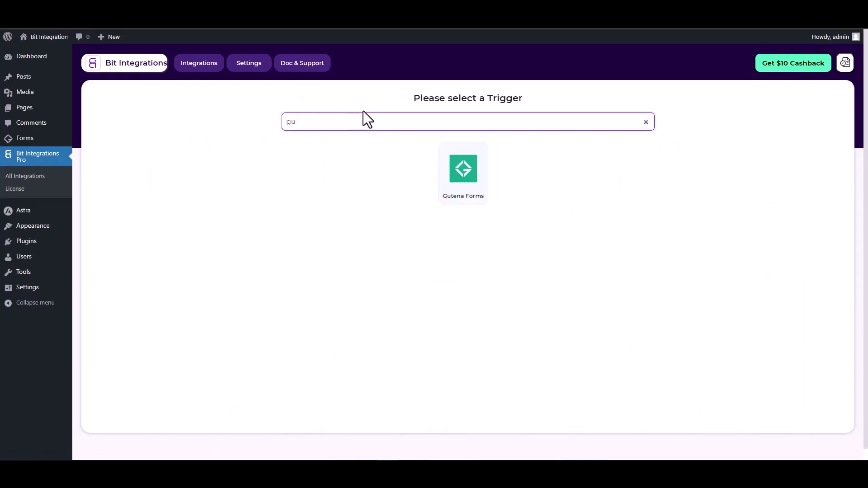
{"action": "left_click", "coordinate": [454, 186]}
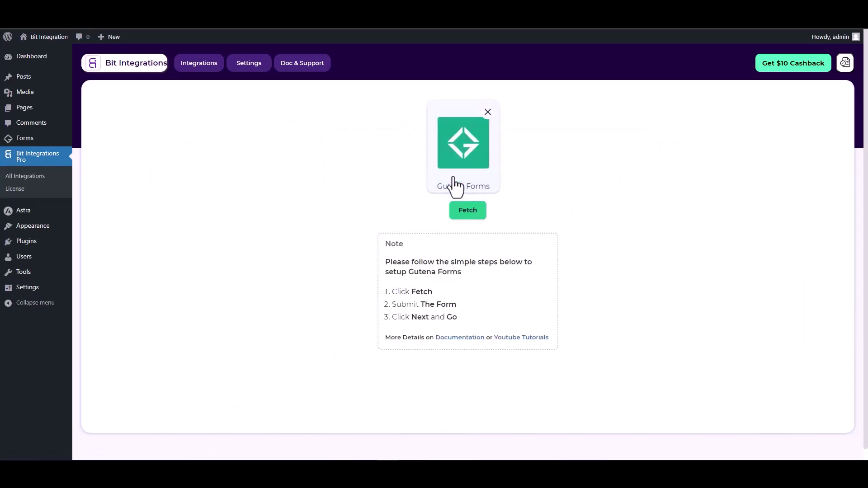
{"action": "left_click", "coordinate": [468, 212]}
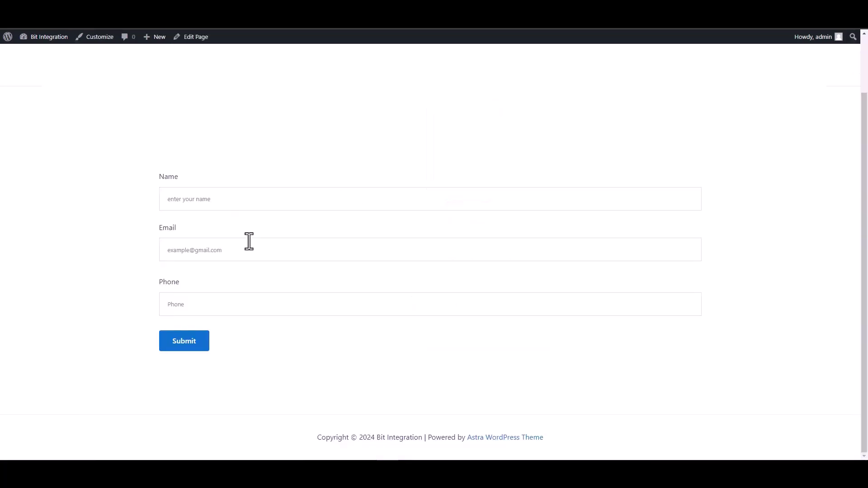
{"action": "left_click", "coordinate": [246, 205]}
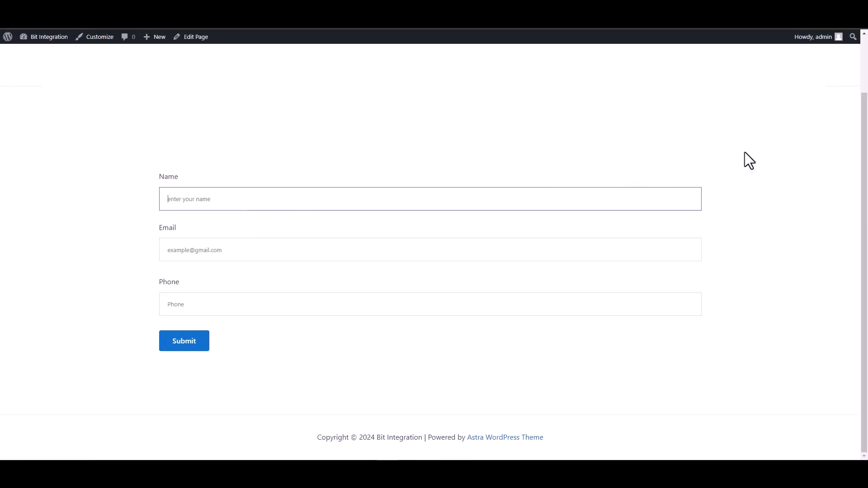
{"action": "type", "text": "te"}
{"action": "left_click", "coordinate": [688, 251]}
{"action": "type", "text": "test"}
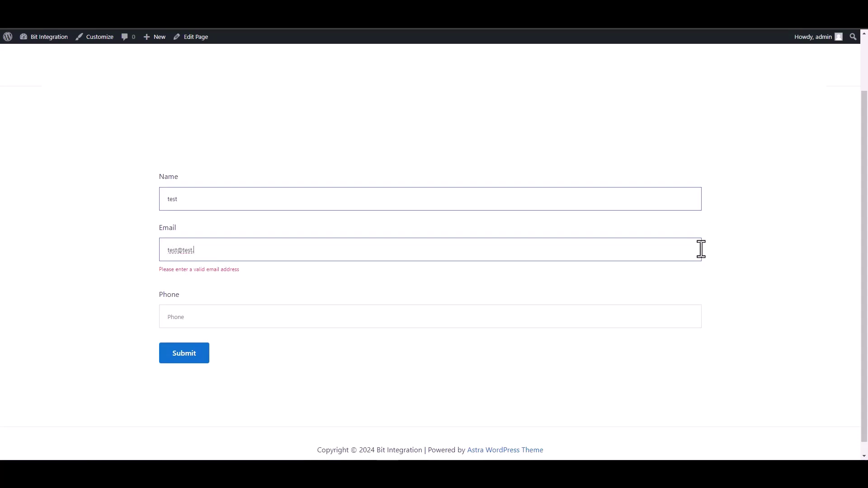
{"action": "type", "text": ".com"}
{"action": "left_click", "coordinate": [660, 305]}
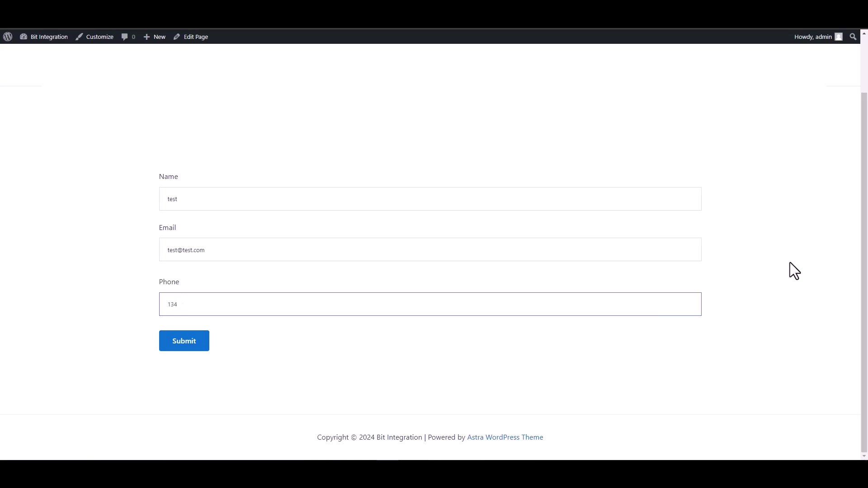
{"action": "key", "text": "BackSpace"}
{"action": "key", "text": "BackSpace"}
{"action": "key", "text": "BackSpace"}
{"action": "type", "text": "12"}
{"action": "left_click", "coordinate": [180, 344]}
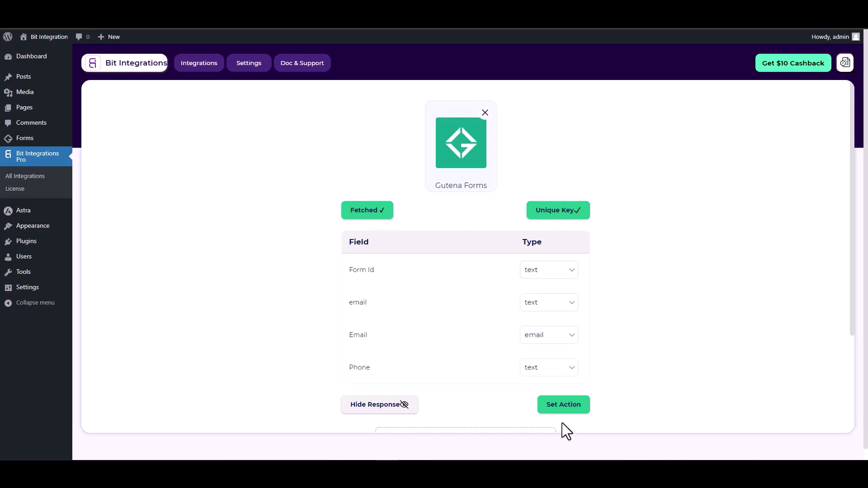
{"action": "scroll", "coordinate": [584, 292], "scroll_direction": "down", "scroll_amount": 1}
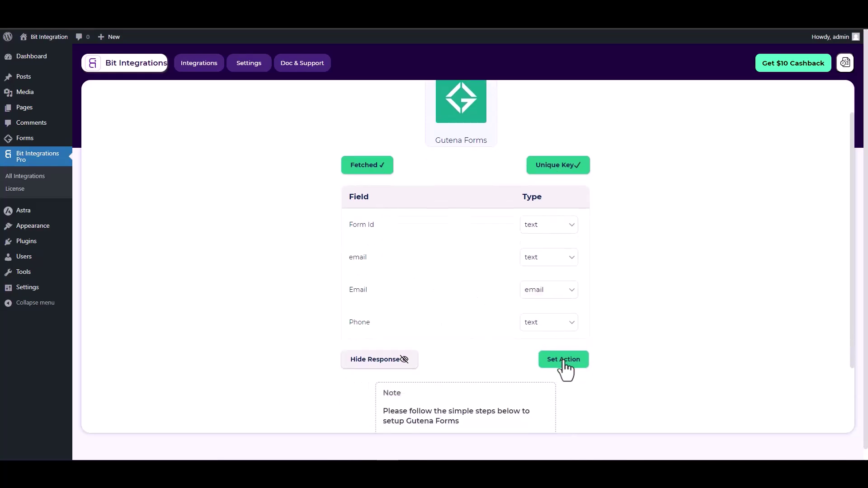
Step: Proceed to Set Action and pick SyncSpider from the SY search results
{"action": "left_click", "coordinate": [564, 359]}
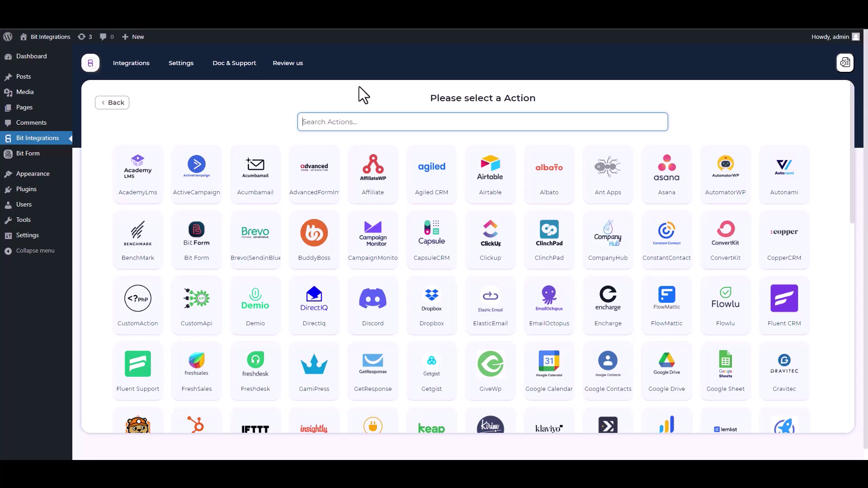
{"action": "type", "text": "SY"}
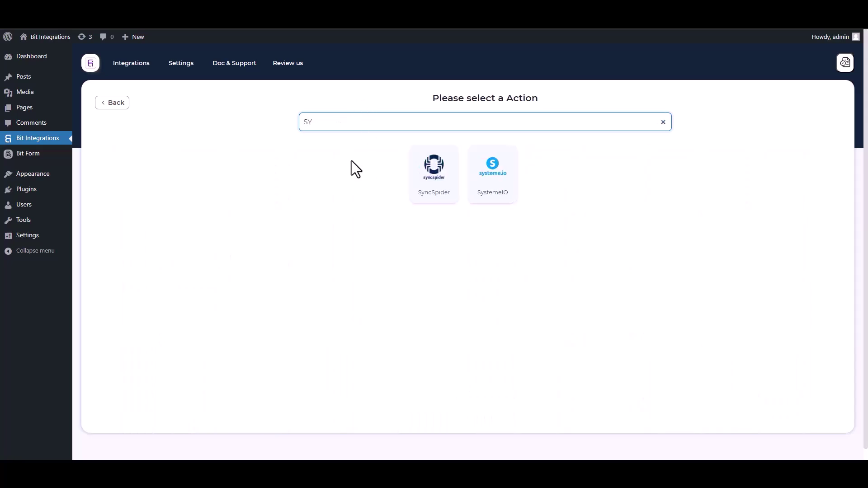
{"action": "left_click", "coordinate": [441, 193]}
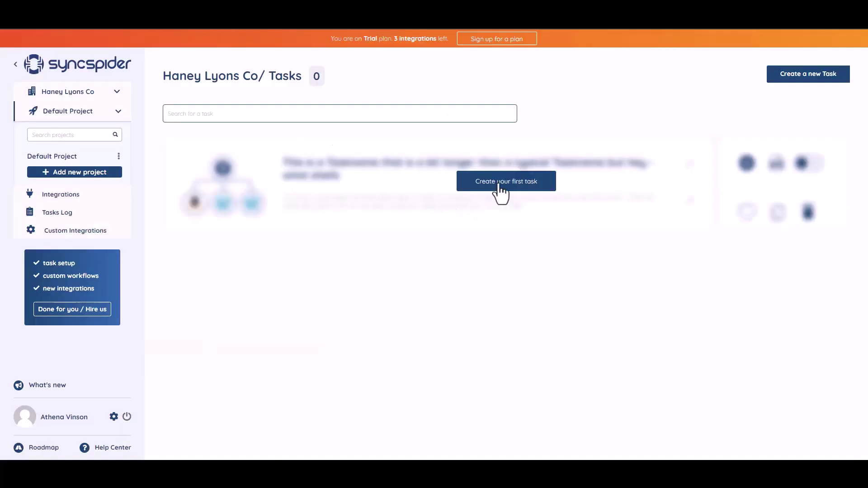
Step: Create the first SyncSpider task with WebHooks and MailerLite as its apps and continue to the flow choice
{"action": "left_click", "coordinate": [499, 182]}
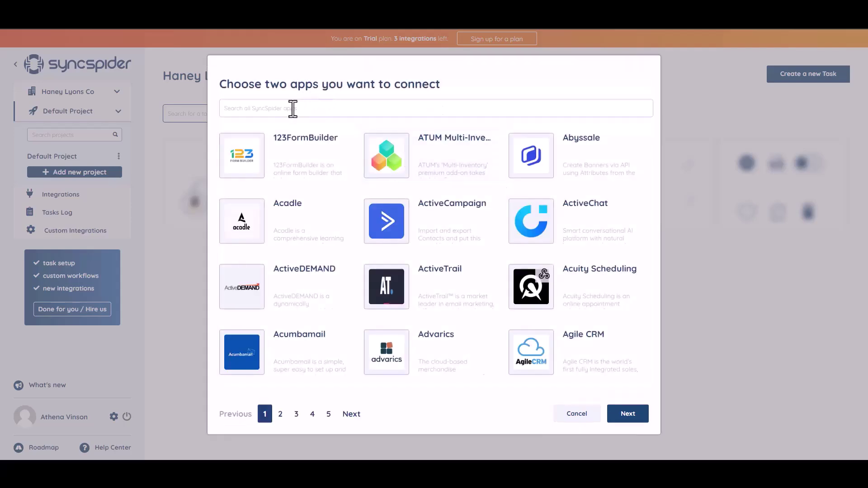
{"action": "type", "text": "WEB"}
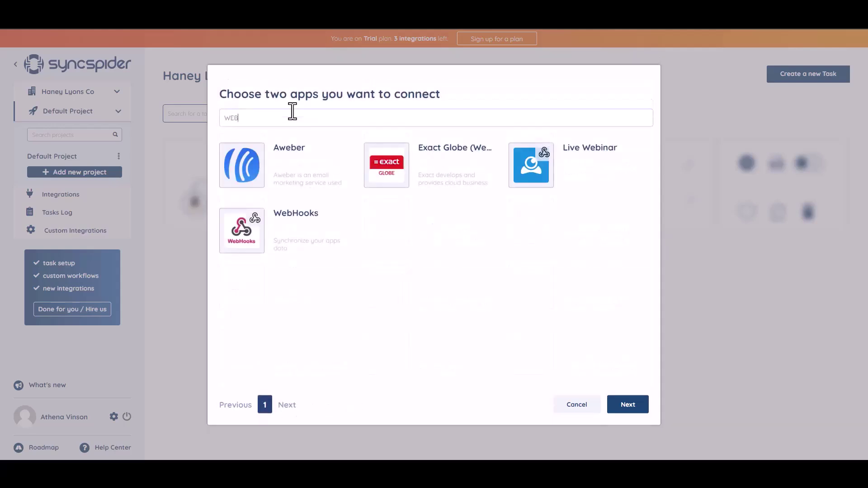
{"action": "left_click", "coordinate": [297, 233]}
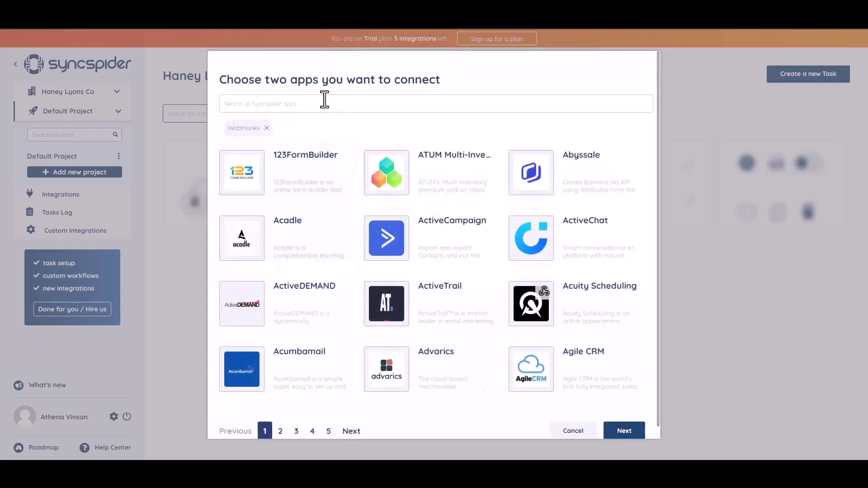
{"action": "left_click", "coordinate": [313, 101]}
{"action": "type", "text": "tel"}
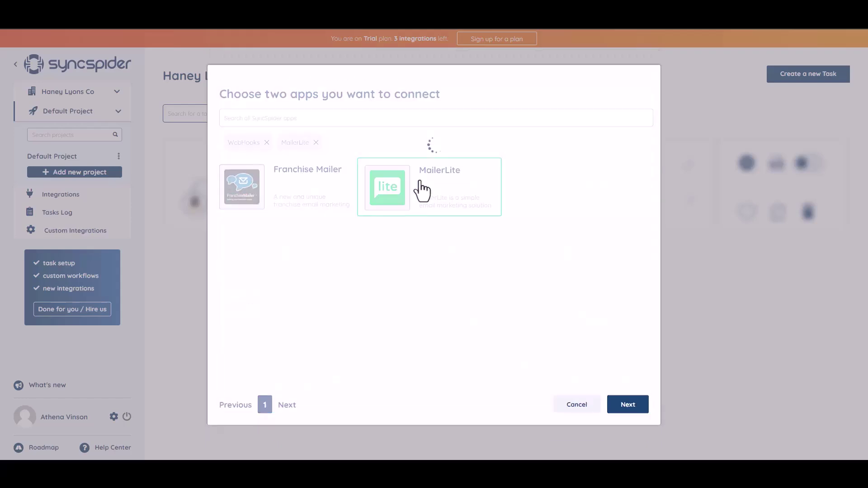
{"action": "left_click", "coordinate": [423, 190]}
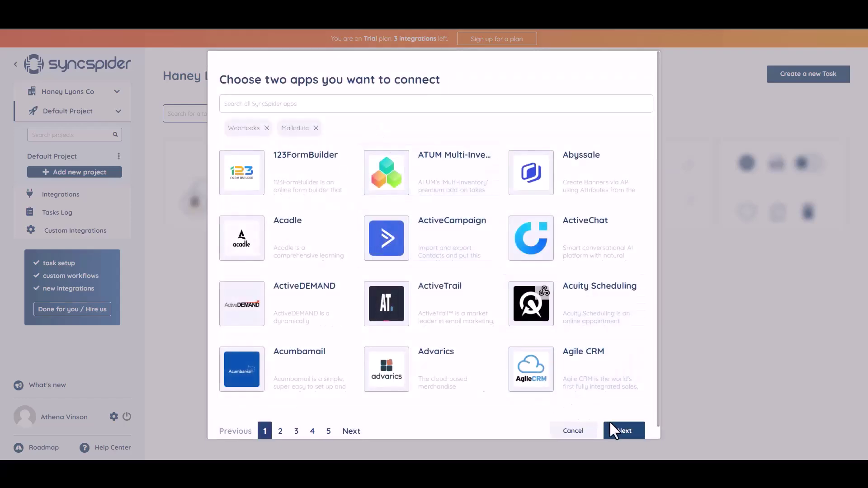
{"action": "left_click", "coordinate": [619, 432]}
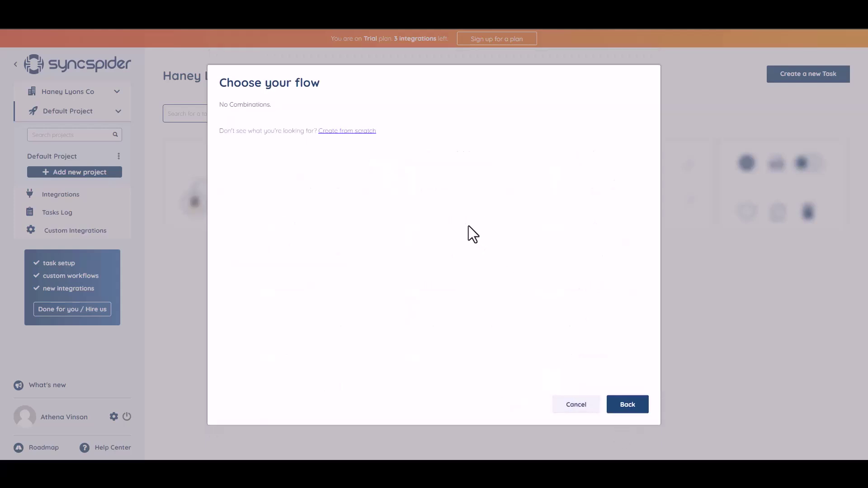
Step: Build the flow from scratch, add a WebHooks source named Bit Integrations and copy its webhook URL
{"action": "left_click", "coordinate": [342, 135]}
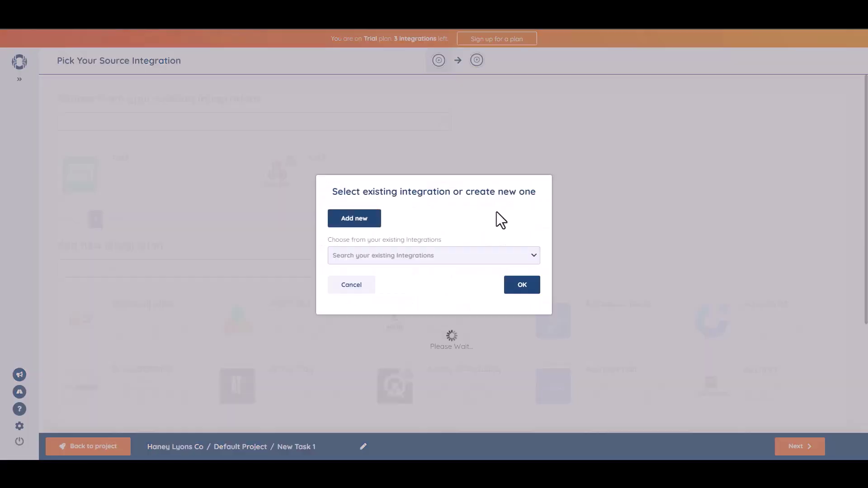
{"action": "left_click", "coordinate": [377, 217]}
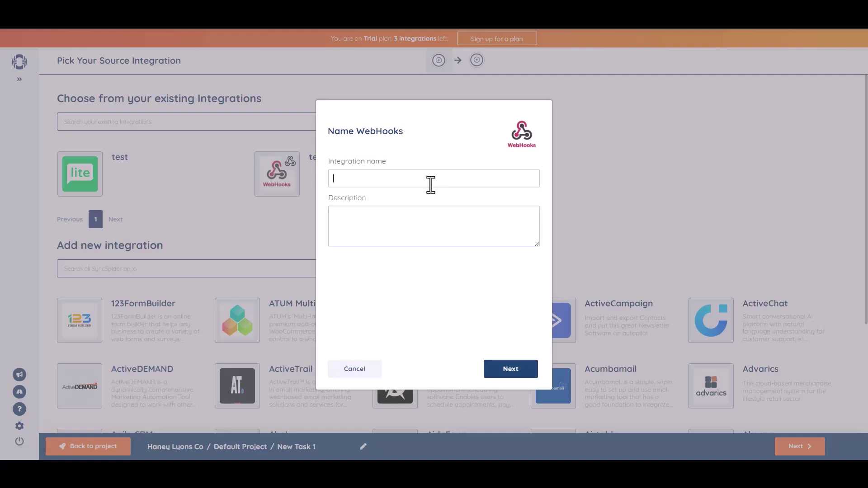
{"action": "type", "text": "B"}
{"action": "type", "text": "it In"}
{"action": "type", "text": "tegrat"}
{"action": "type", "text": "ions"}
{"action": "left_click", "coordinate": [514, 371]}
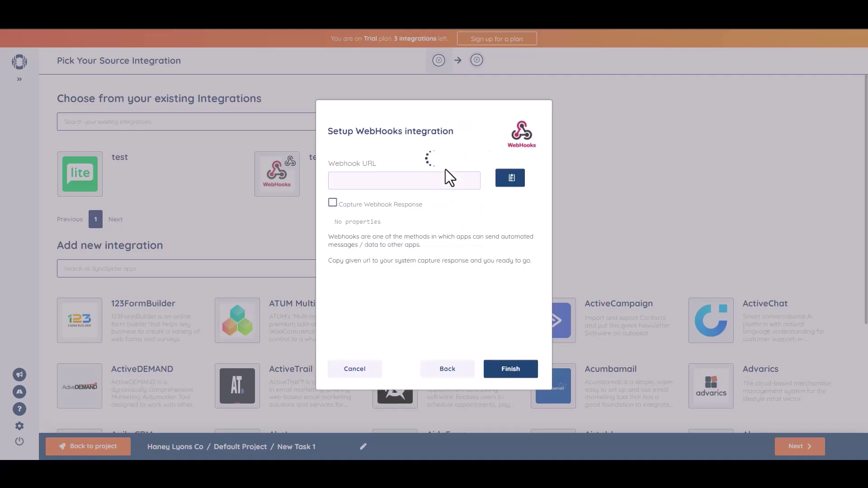
{"action": "left_click", "coordinate": [512, 179]}
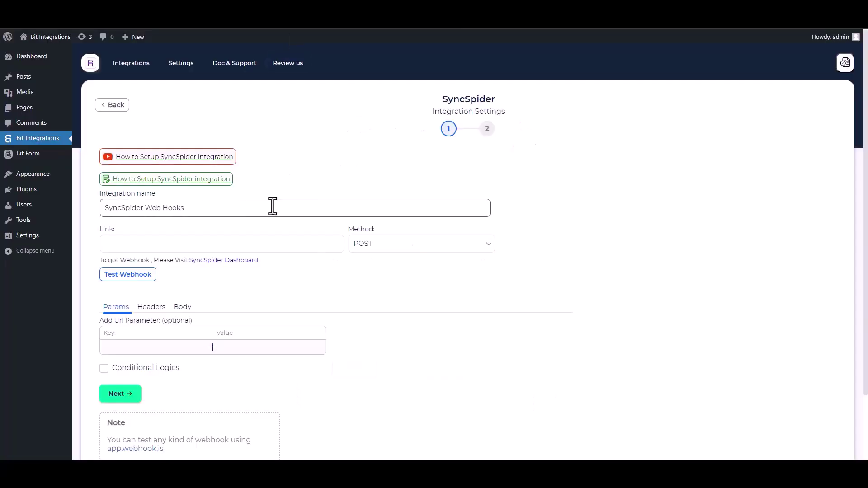
Step: Paste the SyncSpider URL as the Link and send all data as application/json in the Body settings
{"action": "left_click", "coordinate": [158, 243]}
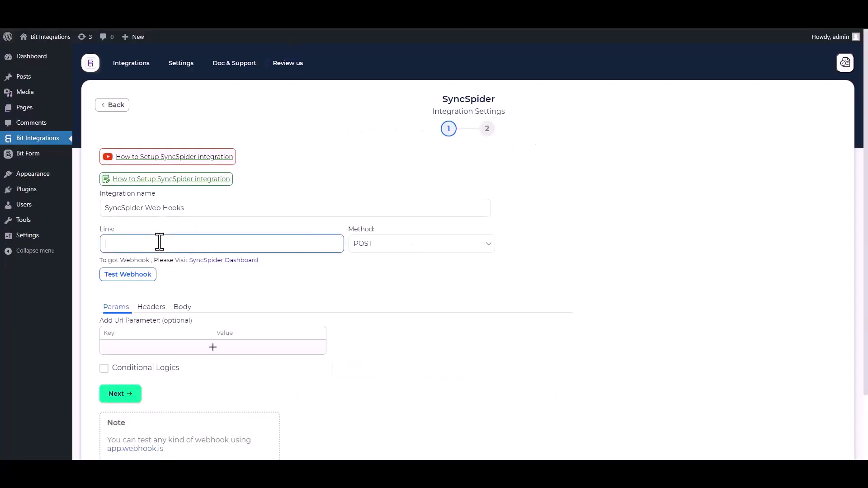
{"action": "key", "text": "ctrl+v"}
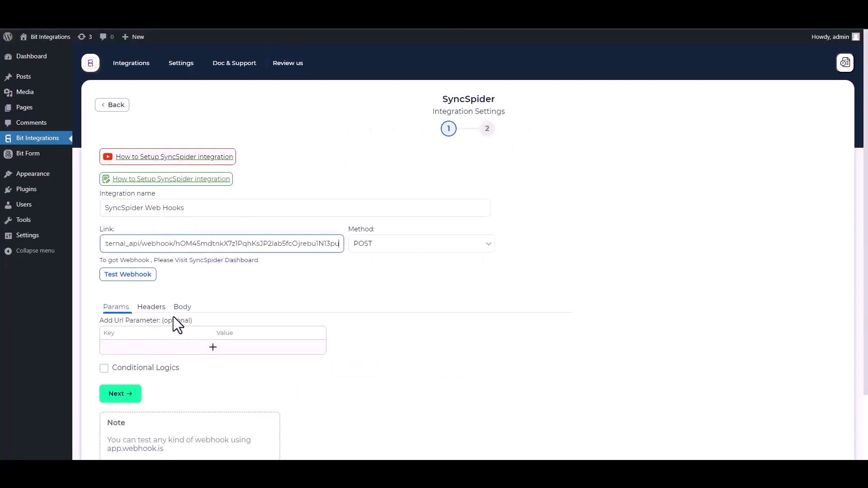
{"action": "left_click", "coordinate": [181, 309]}
{"action": "left_click", "coordinate": [123, 333]}
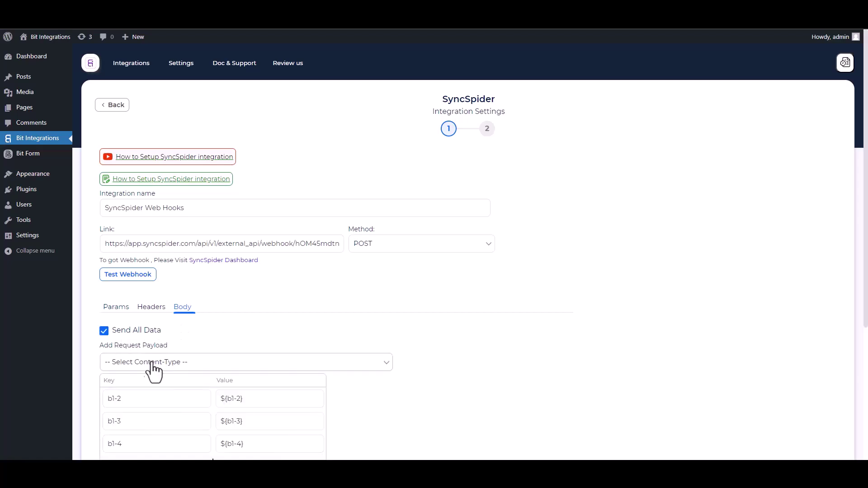
{"action": "left_click", "coordinate": [152, 363]}
{"action": "left_click", "coordinate": [163, 386]}
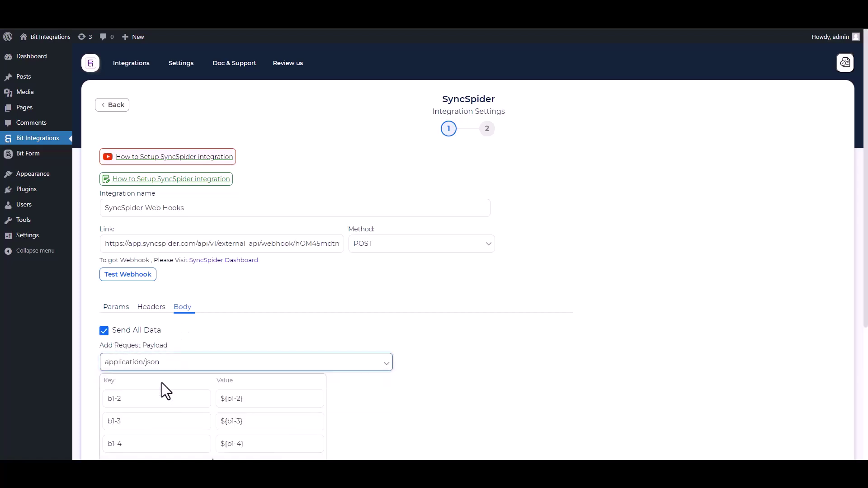
{"action": "scroll", "coordinate": [300, 280], "scroll_direction": "down", "scroll_amount": 3}
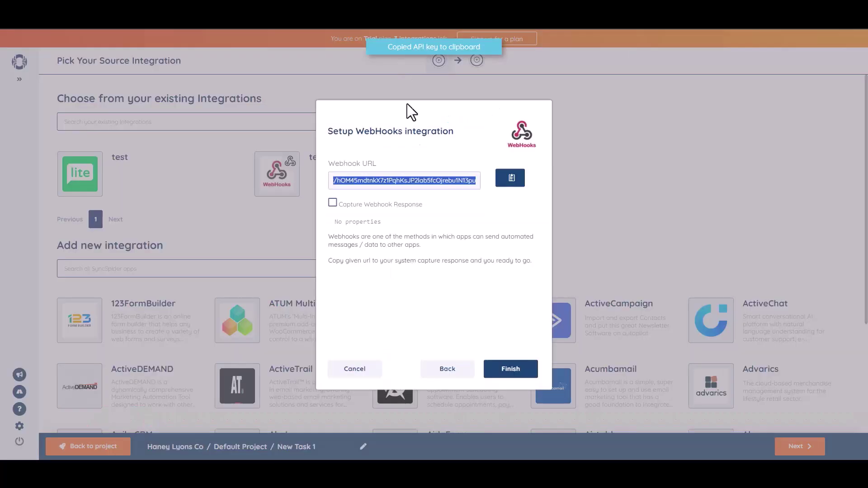
Step: Enable Capture Webhook Response in SyncSpider and send a Test Webhook request
{"action": "left_click", "coordinate": [332, 202]}
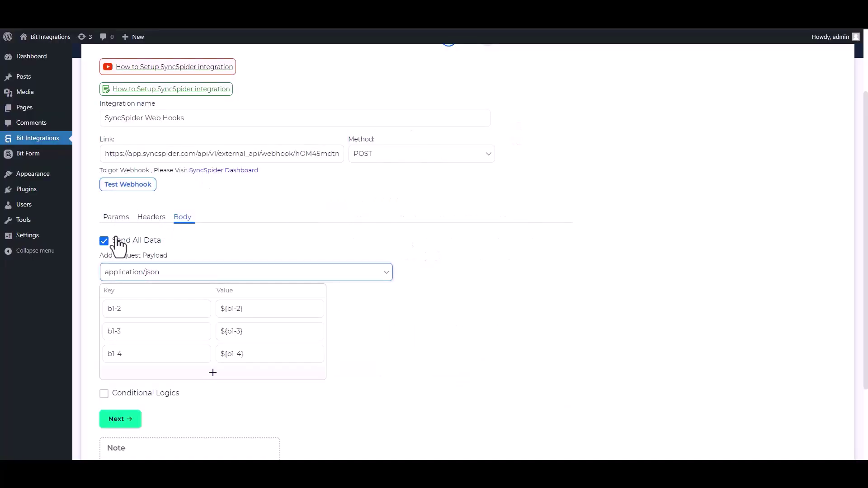
{"action": "left_click", "coordinate": [130, 189]}
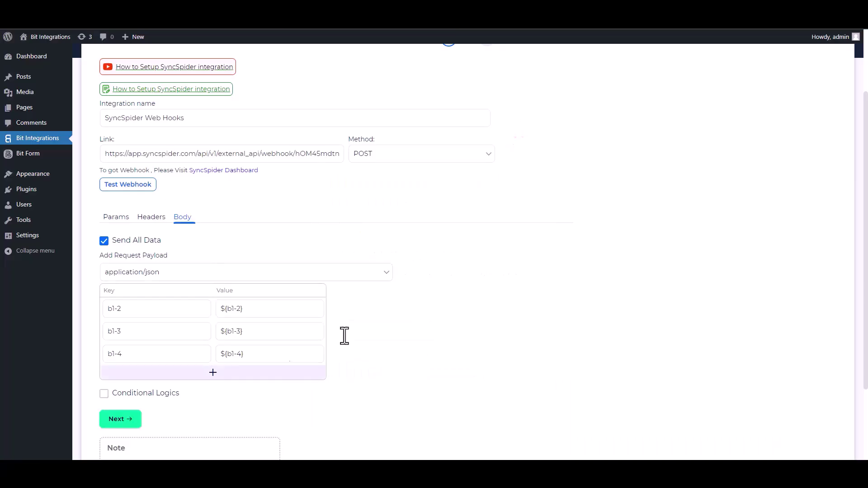
{"action": "scroll", "coordinate": [522, 303], "scroll_direction": "down", "scroll_amount": 2}
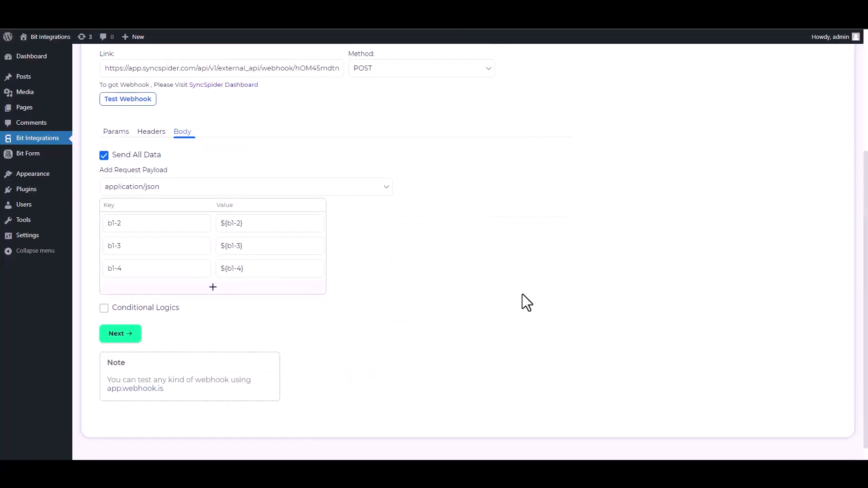
Step: Leave Conditional Logics off after toggling it, then Finish & Save the SyncSpider integration
{"action": "left_click", "coordinate": [104, 308]}
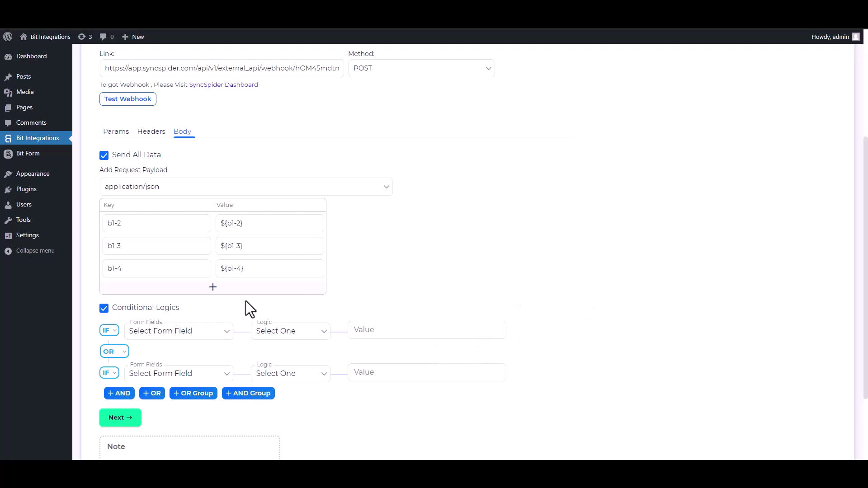
{"action": "left_click", "coordinate": [108, 309]}
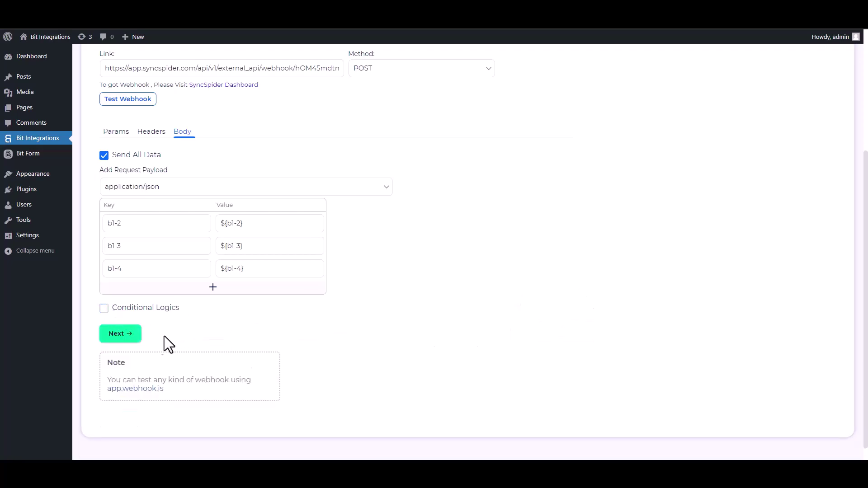
{"action": "left_click", "coordinate": [126, 336]}
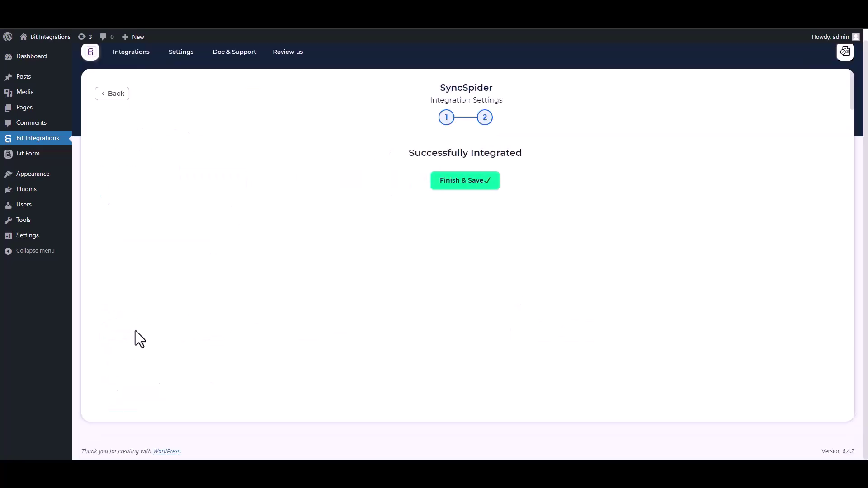
{"action": "left_click", "coordinate": [452, 183]}
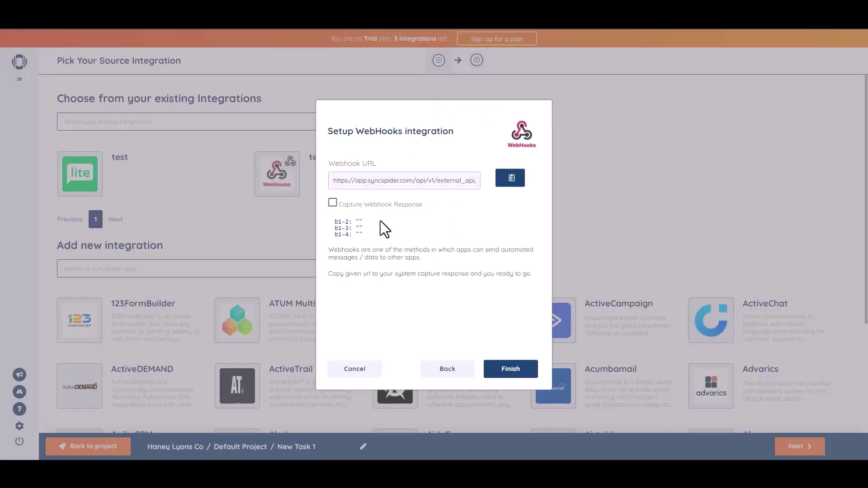
Step: Finish the WebHooks source and connect a new MailerLite target named Bit Integrations using its pasted API key
{"action": "left_click", "coordinate": [507, 368]}
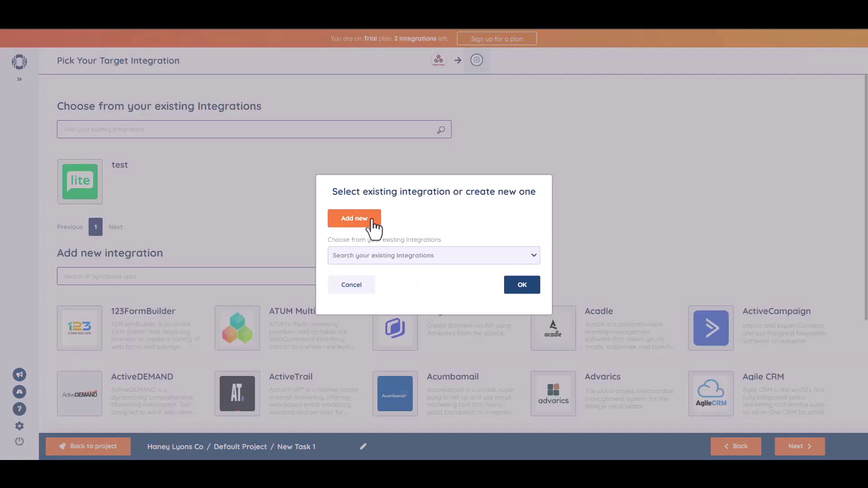
{"action": "left_click", "coordinate": [373, 221]}
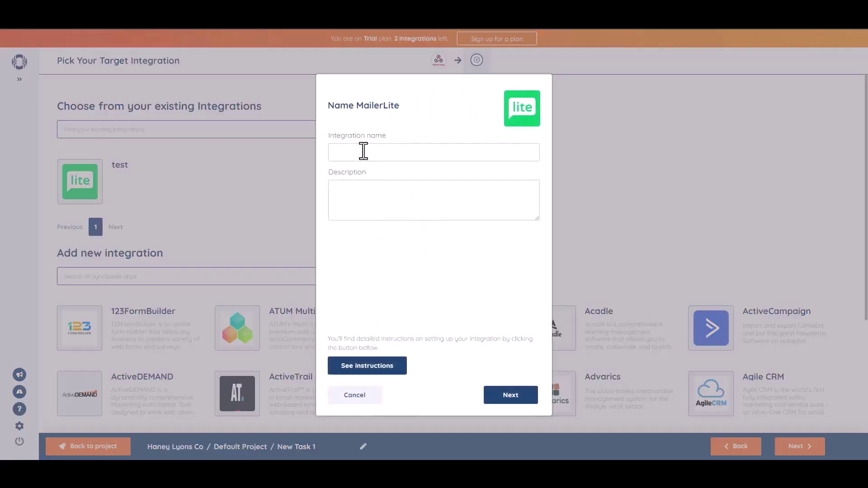
{"action": "left_click", "coordinate": [364, 150]}
{"action": "type", "text": "Bit Integrations"}
{"action": "left_click", "coordinate": [511, 392]}
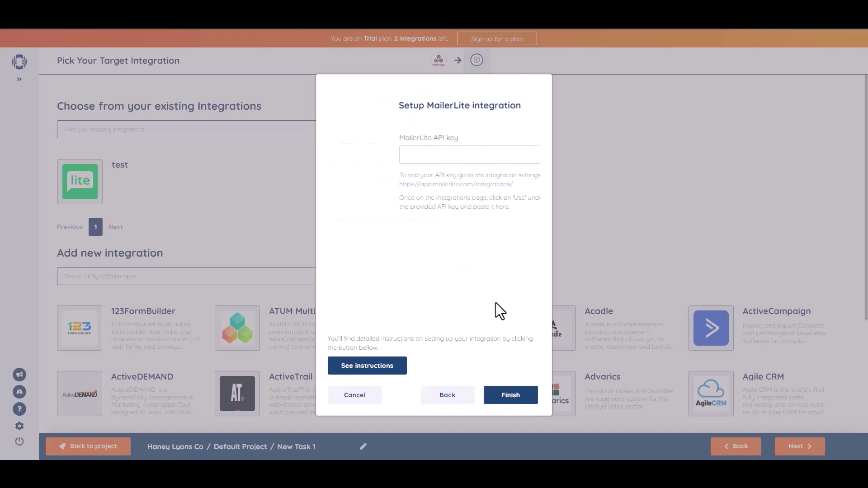
{"action": "key", "text": "ctrl+v"}
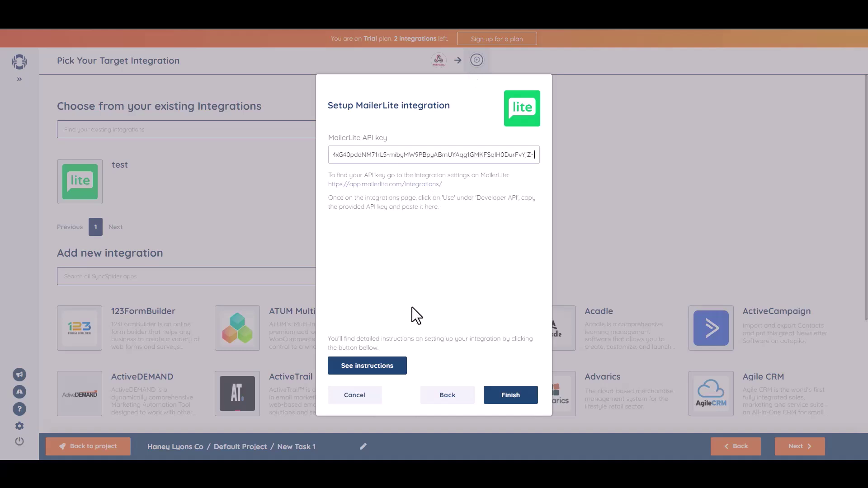
{"action": "left_click", "coordinate": [517, 399]}
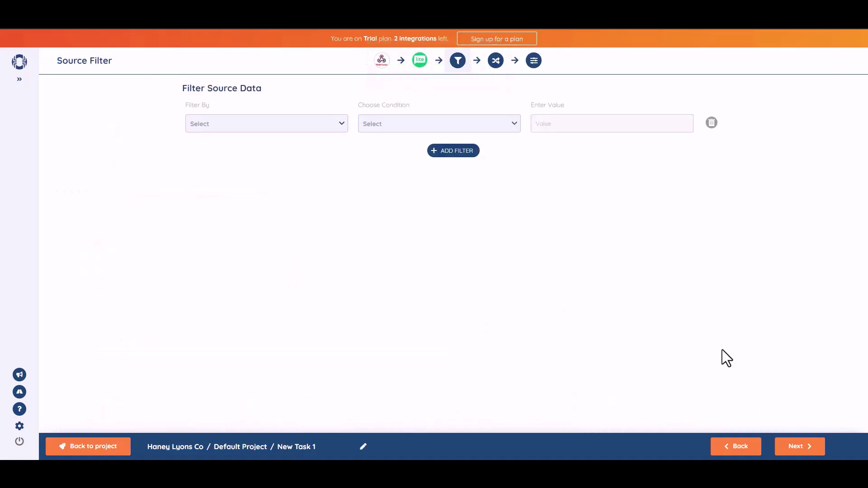
Step: Map b1-2 to Name and b1-3 to Email in the field mapping, then continue to Task Settings
{"action": "left_click", "coordinate": [801, 448]}
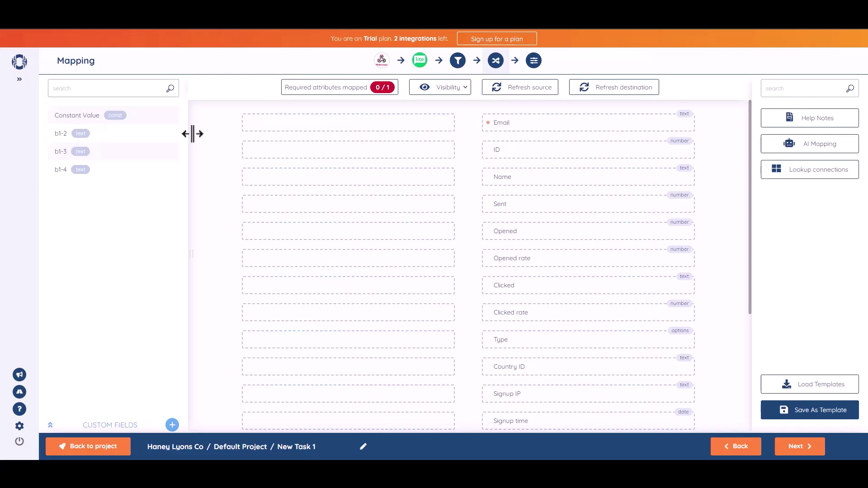
{"action": "mouse_move", "coordinate": [102, 134]}
{"action": "left_mouse_down"}
{"action": "mouse_move", "coordinate": [241, 148]}
{"action": "mouse_move", "coordinate": [378, 177]}
{"action": "left_mouse_up"}
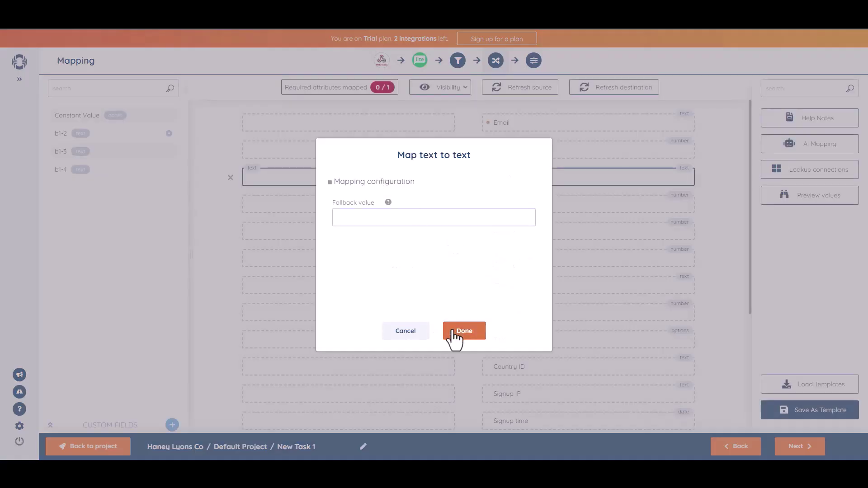
{"action": "left_click", "coordinate": [465, 331]}
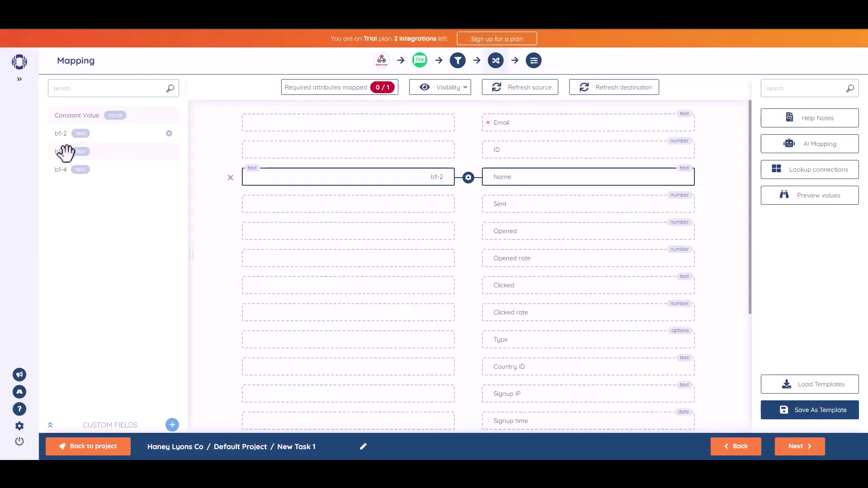
{"action": "mouse_move", "coordinate": [66, 151]}
{"action": "left_mouse_down"}
{"action": "mouse_move", "coordinate": [410, 114]}
{"action": "mouse_move", "coordinate": [364, 127]}
{"action": "left_mouse_up"}
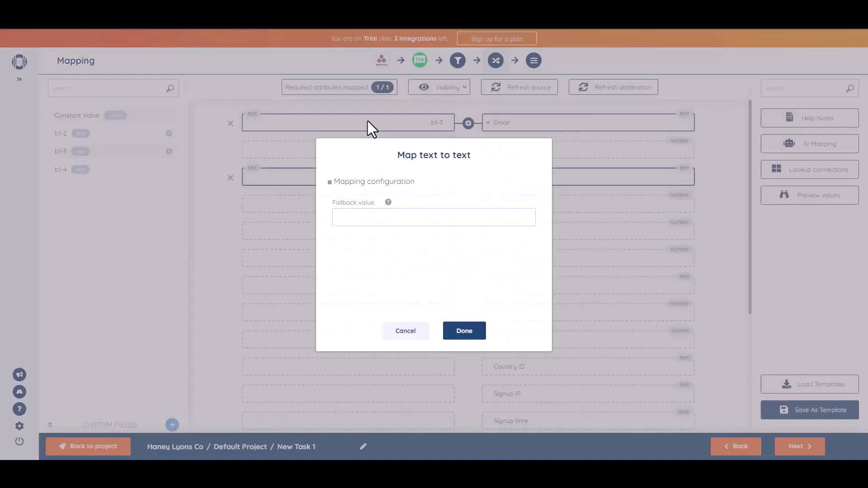
{"action": "left_click", "coordinate": [467, 333]}
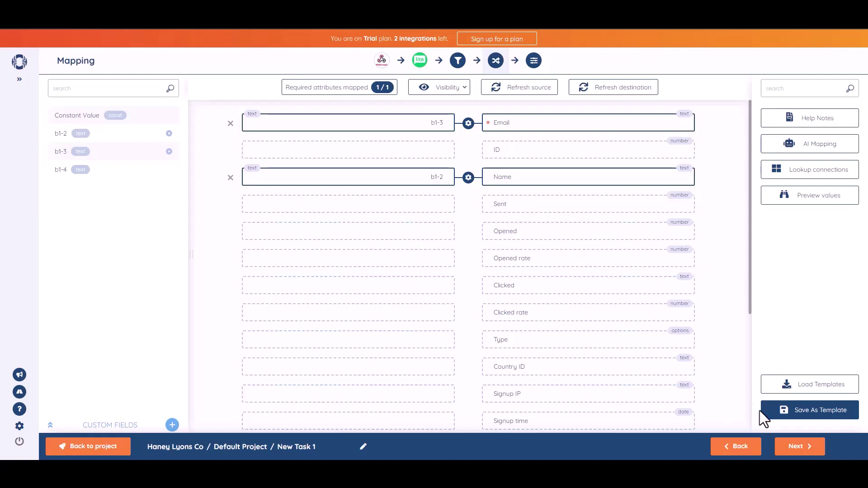
{"action": "left_click", "coordinate": [801, 450]}
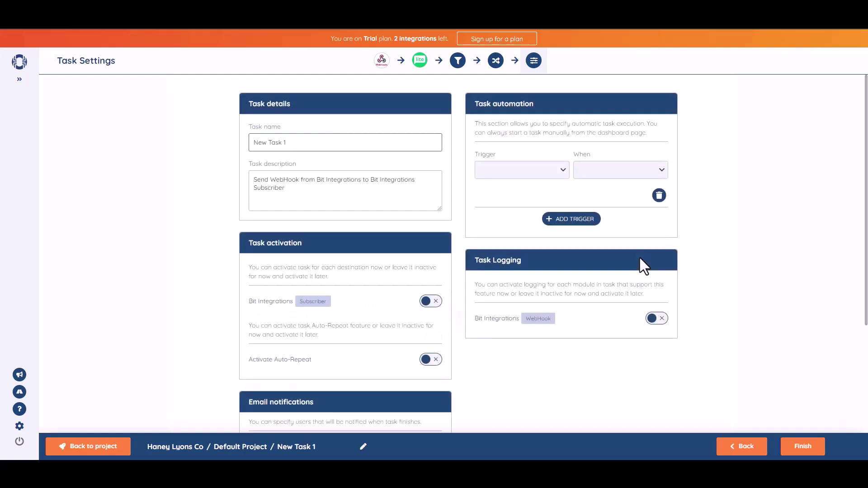
Step: Name the task Bit Integrations and switch on its activation toggle for the subscriber destination
{"action": "triple_click", "coordinate": [314, 150]}
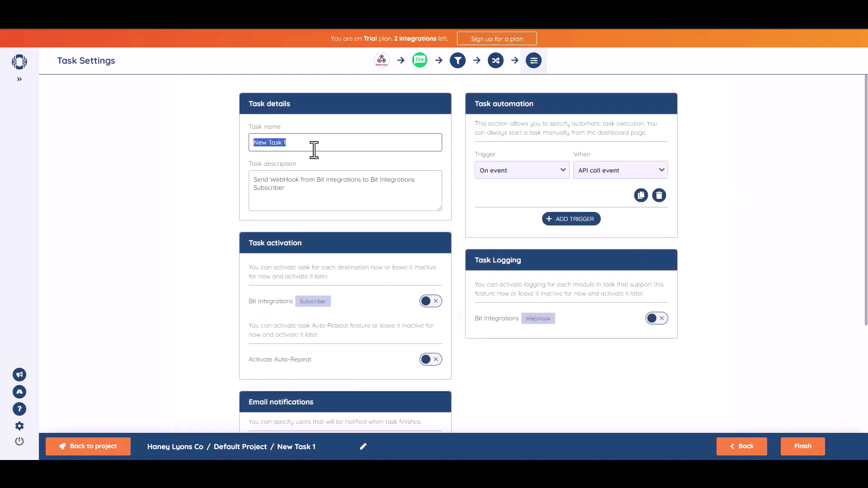
{"action": "type", "text": "Bit I"}
{"action": "type", "text": "ntegrati"}
{"action": "type", "text": "ons"}
{"action": "left_click", "coordinate": [798, 216]}
{"action": "scroll", "coordinate": [862, 267], "scroll_direction": "down", "scroll_amount": 1}
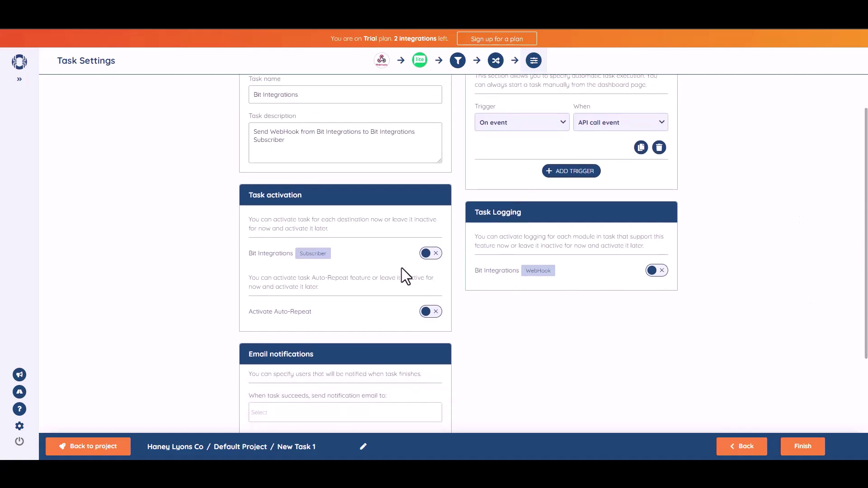
{"action": "left_click", "coordinate": [431, 254]}
{"action": "scroll", "coordinate": [816, 405], "scroll_direction": "down", "scroll_amount": 2}
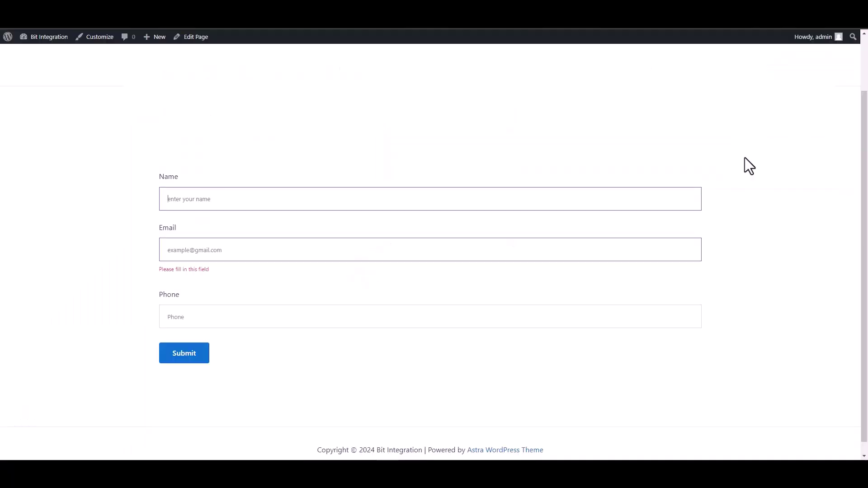
{"action": "type", "text": "BIT"}
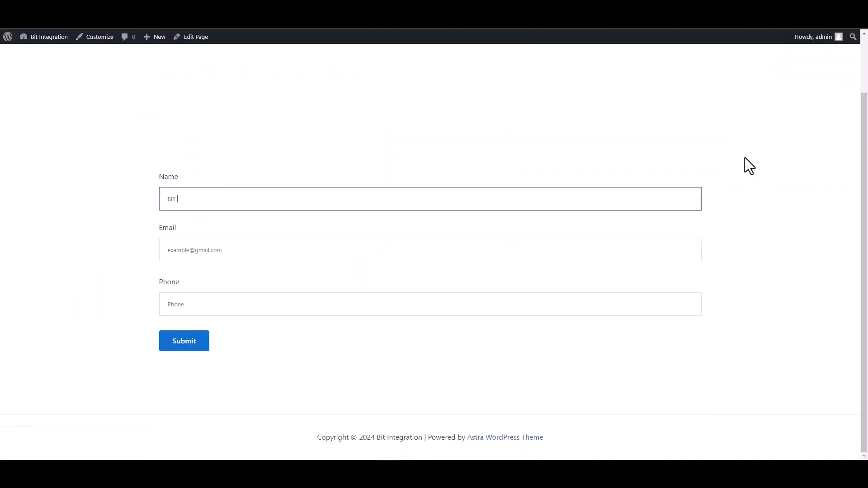
Step: Fill Name 'Bit Integrations', an email and a phone number, then submit the test entry successfully
{"action": "key", "text": "BackSpace"}
{"action": "key", "text": "BackSpace"}
{"action": "type", "text": "it"}
{"action": "type", "text": " U"}
{"action": "type", "text": "In"}
{"action": "type", "text": "tegra"}
{"action": "type", "text": "tions"}
{"action": "left_click", "coordinate": [684, 250]}
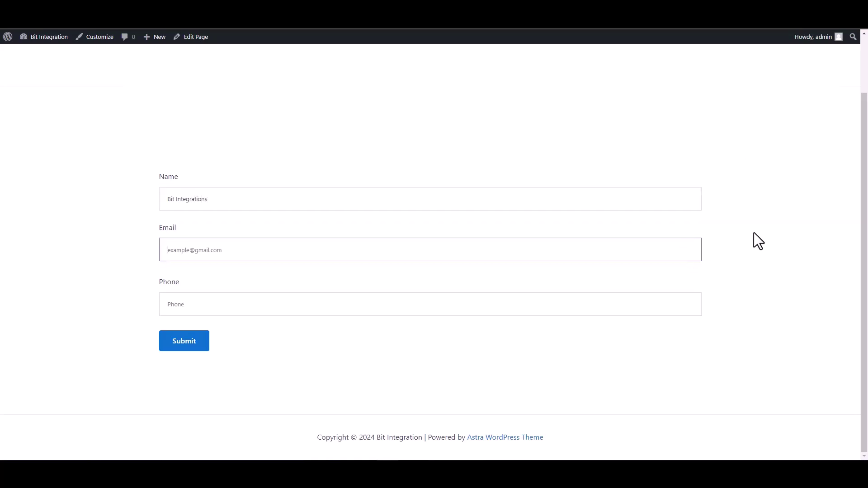
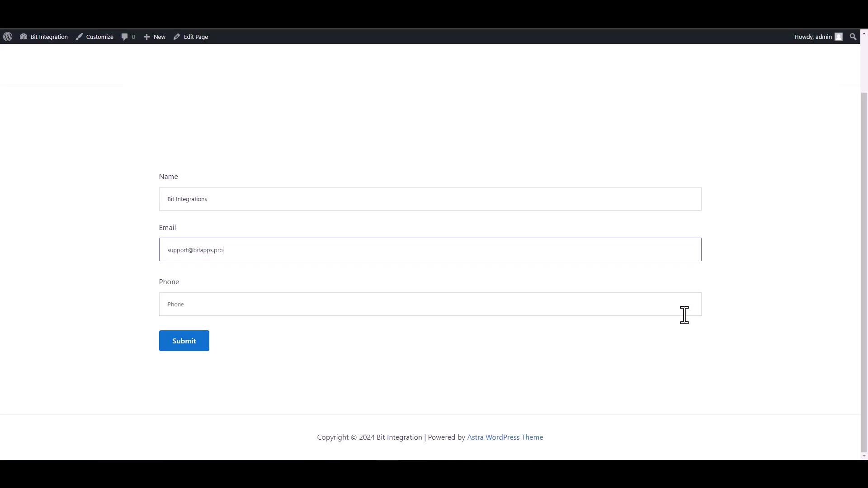
{"action": "left_click", "coordinate": [654, 302]}
{"action": "type", "text": "4444"}
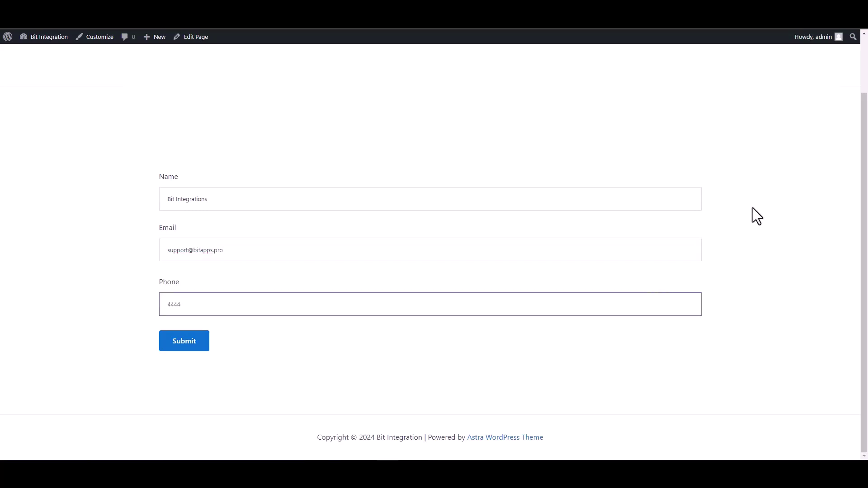
{"action": "type", "text": "55666"}
{"action": "left_click", "coordinate": [190, 346]}
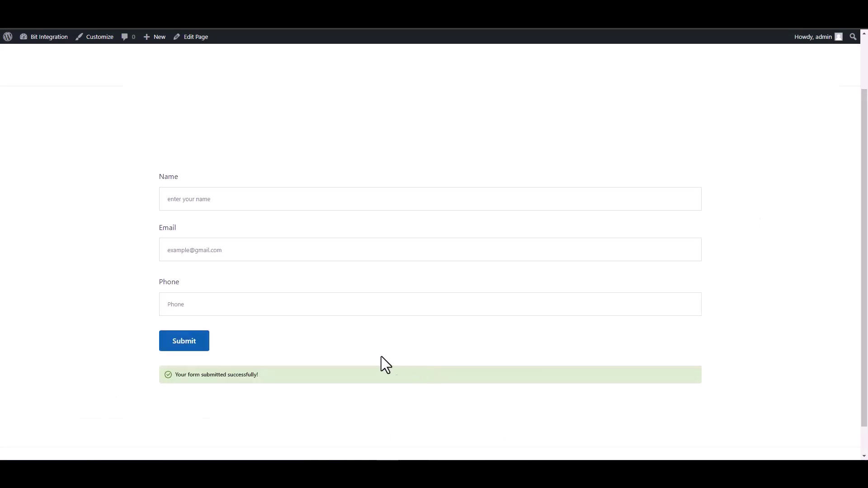
{"action": "left_click_drag", "start_coordinate": [260, 377], "coordinate": [145, 375]}
{"action": "left_click", "coordinate": [133, 370]}
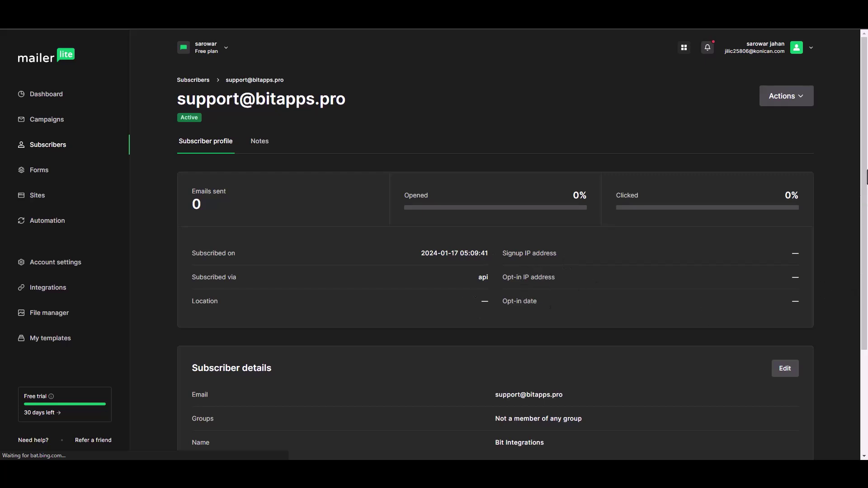
{"action": "scroll", "coordinate": [863, 204], "scroll_direction": "down", "scroll_amount": 1}
{"action": "scroll", "coordinate": [858, 258], "scroll_direction": "down", "scroll_amount": 2}
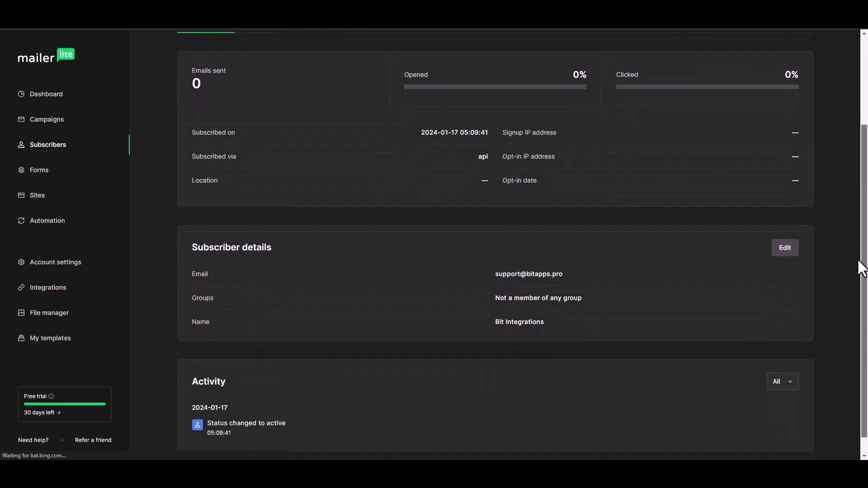
{"action": "scroll", "coordinate": [859, 283], "scroll_direction": "up", "scroll_amount": 1}
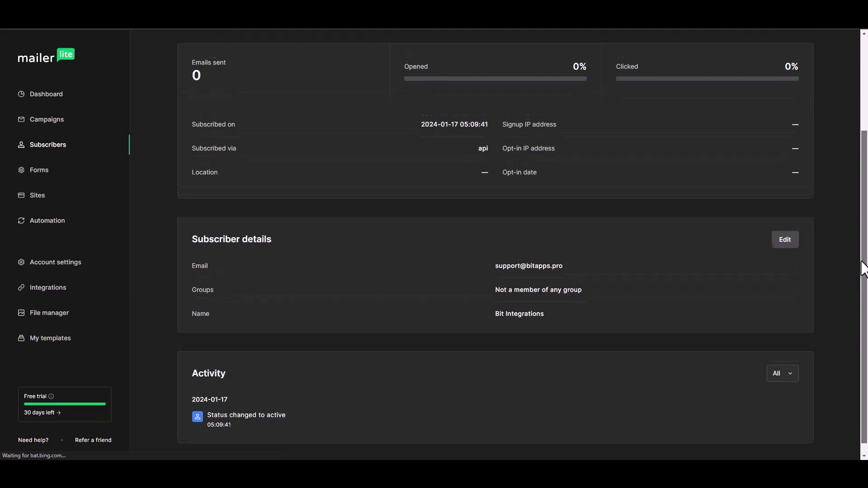